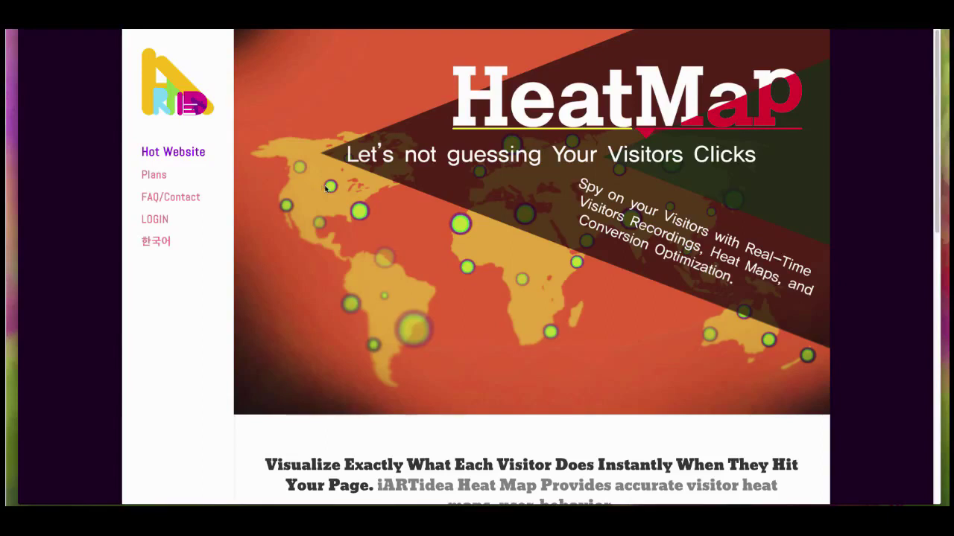
Open the pricing plans and start signing up for the Baby plan.
click(154, 177)
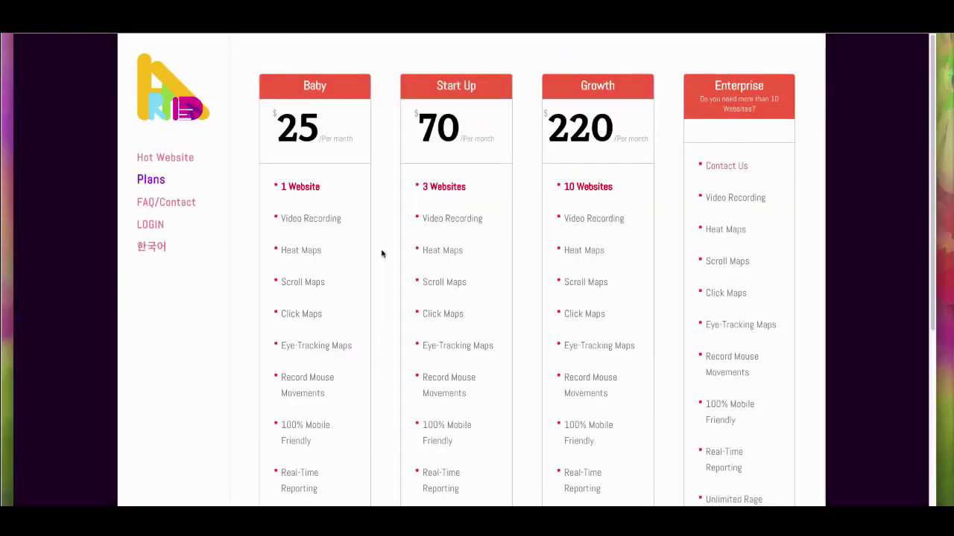
scroll(382, 254, down, 3)
scroll(382, 254, down, 2)
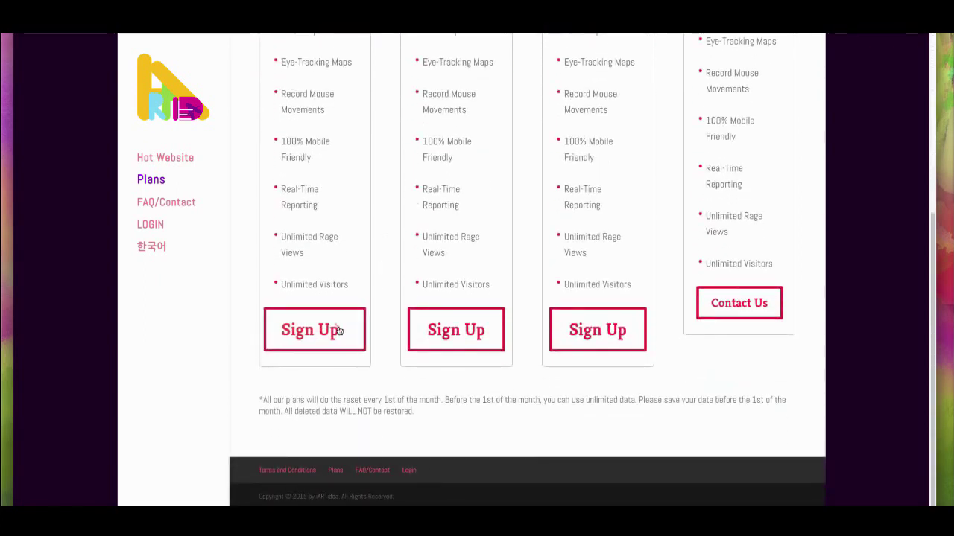
click(316, 336)
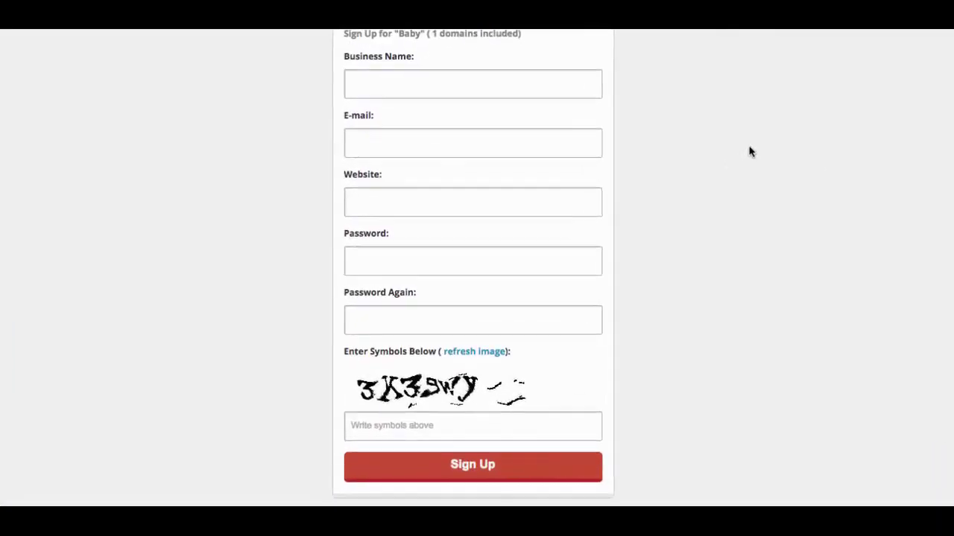
Fill in the sign-up form with the business name iartidea, the contact e-mail and the website iartidea.com.
click(521, 83)
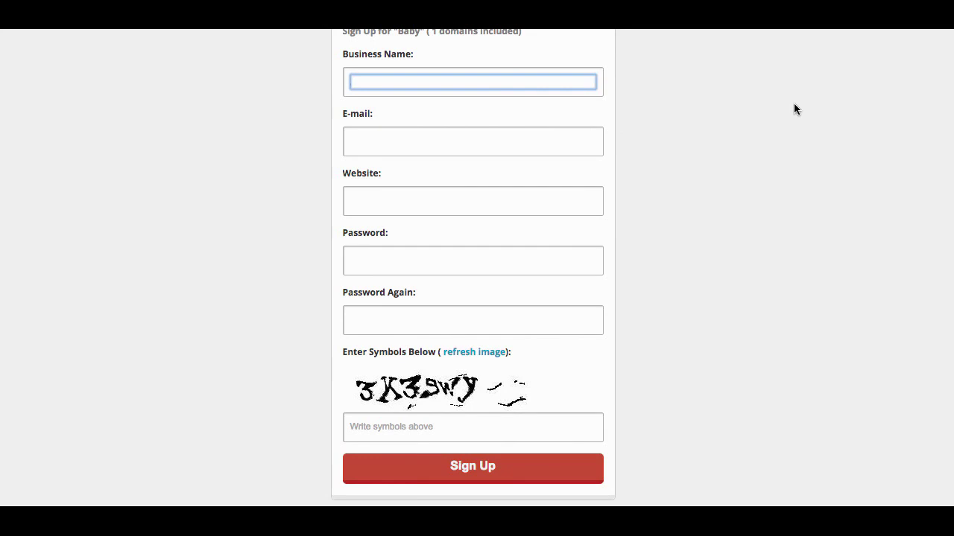
key(Down)
key(Down)
key(Return)
key(Tab)
key(Down)
key(Down)
key(Return)
key(Tab)
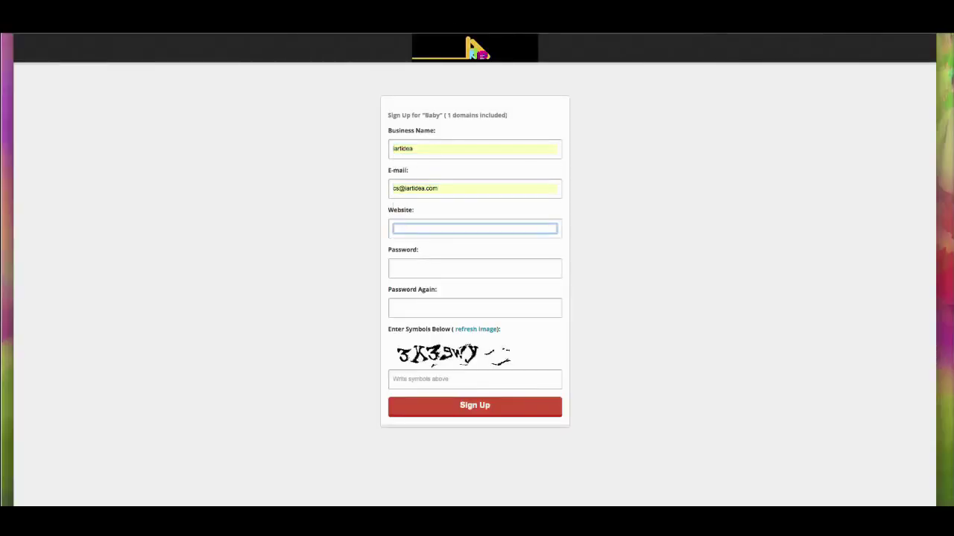
key(Down)
key(Return)
key(Tab)
Enter the account password in both password fields, fill in the captcha symbols and submit the sign-up form.
text(**********)
key(Tab)
text(*********)
key(Tab)
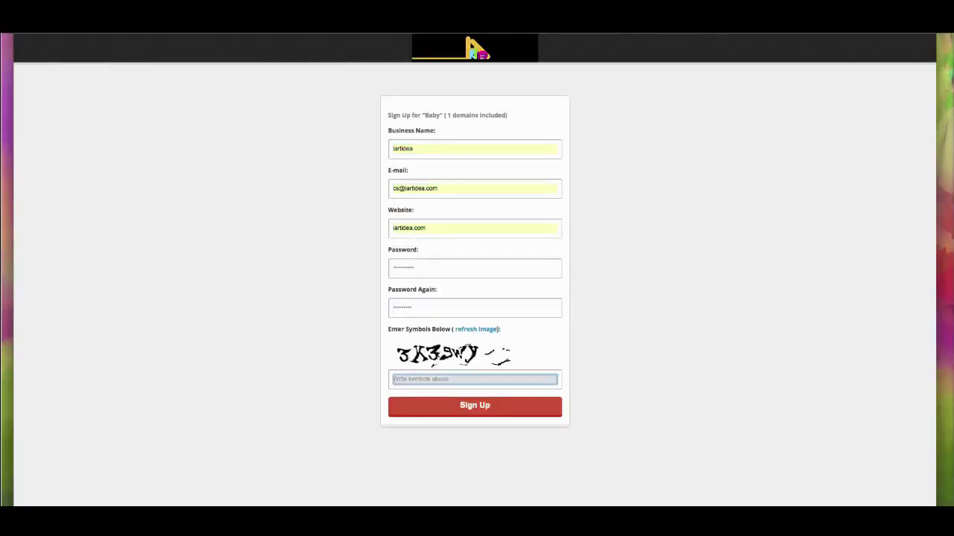
text(3K3wy)
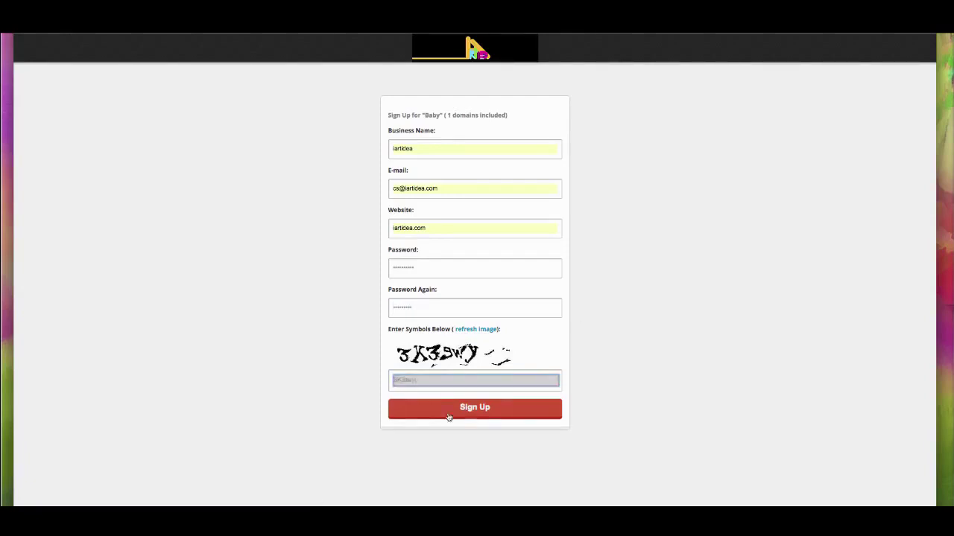
click(449, 413)
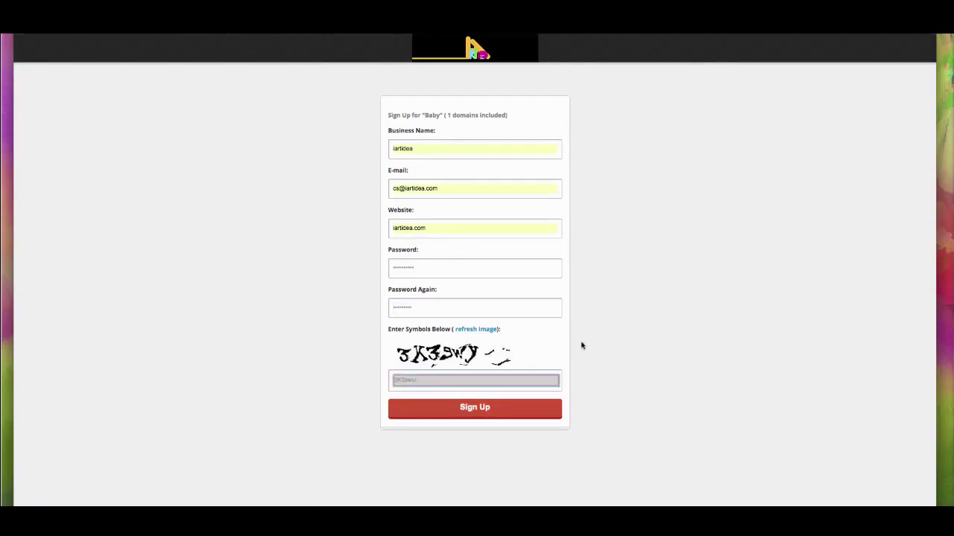
click(487, 409)
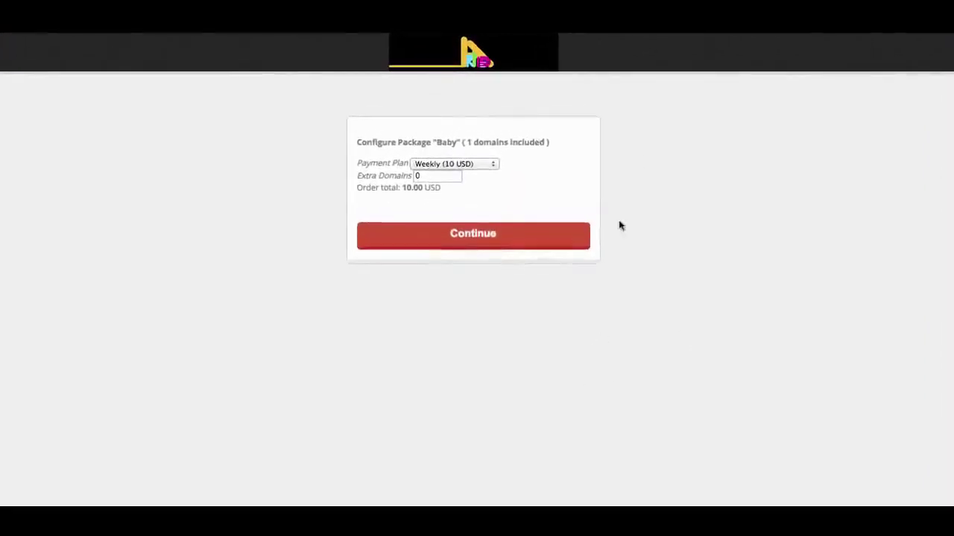
Check the payment plan options without changing the Weekly plan, and set the extra domains to 1.
click(491, 180)
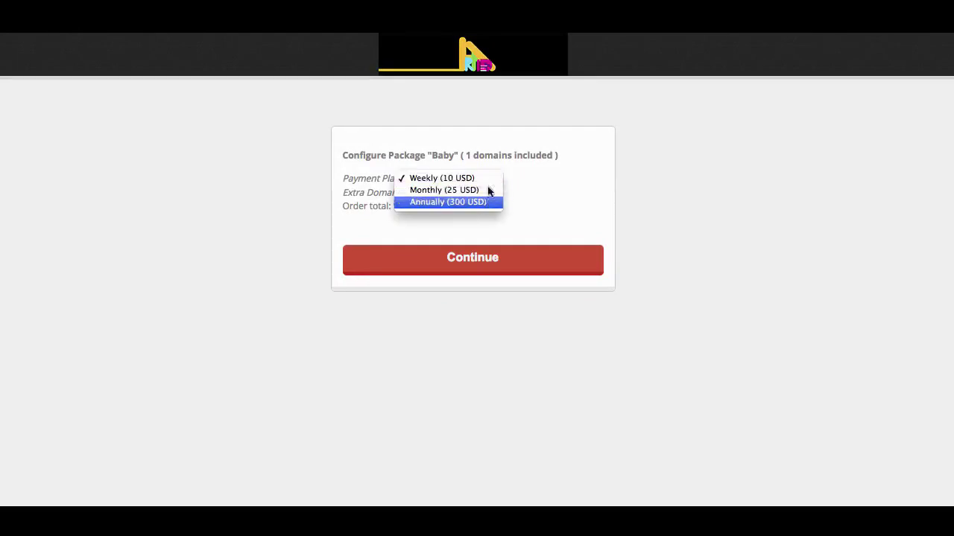
click(711, 190)
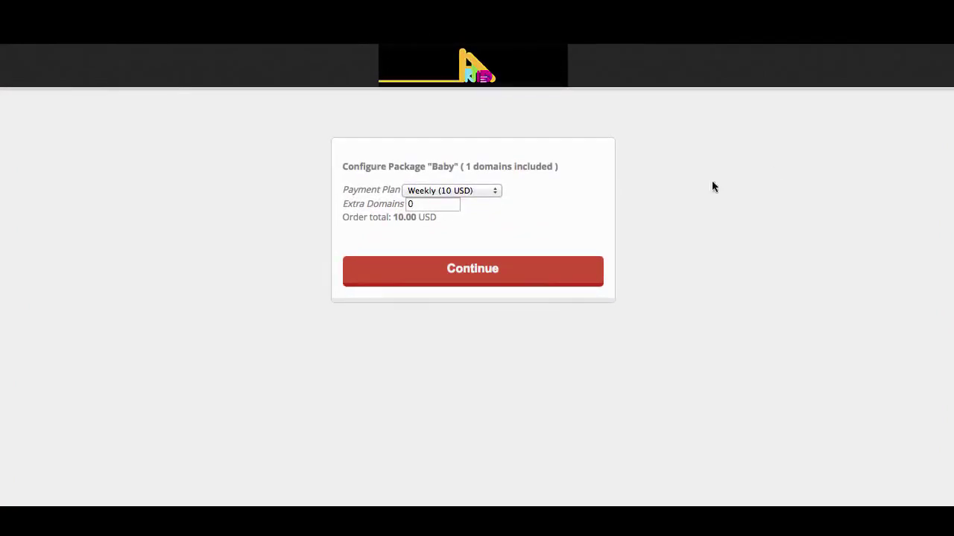
click(426, 204)
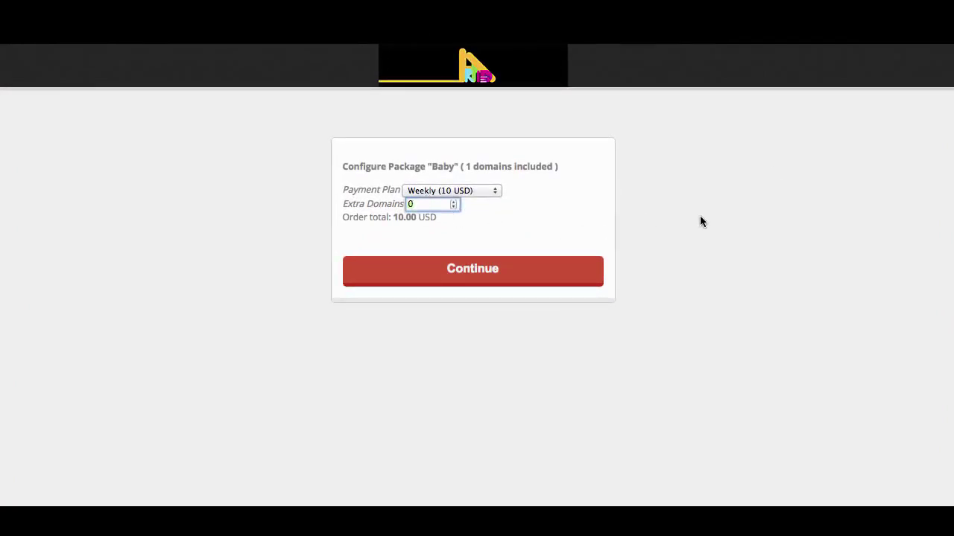
text(1)
click(447, 240)
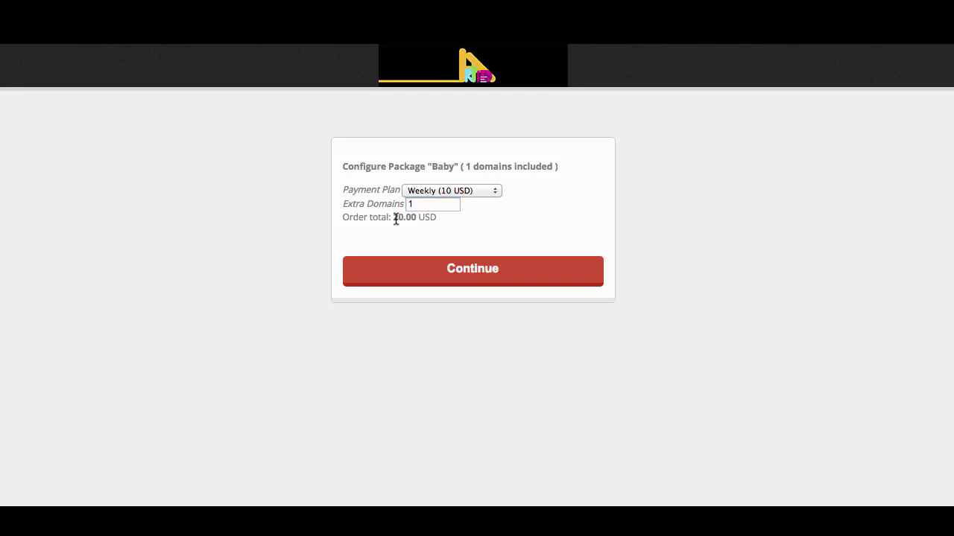
Set the Baby package's extra domains to 10.
double_click(420, 204)
text(10)
key(Tab)
click(425, 208)
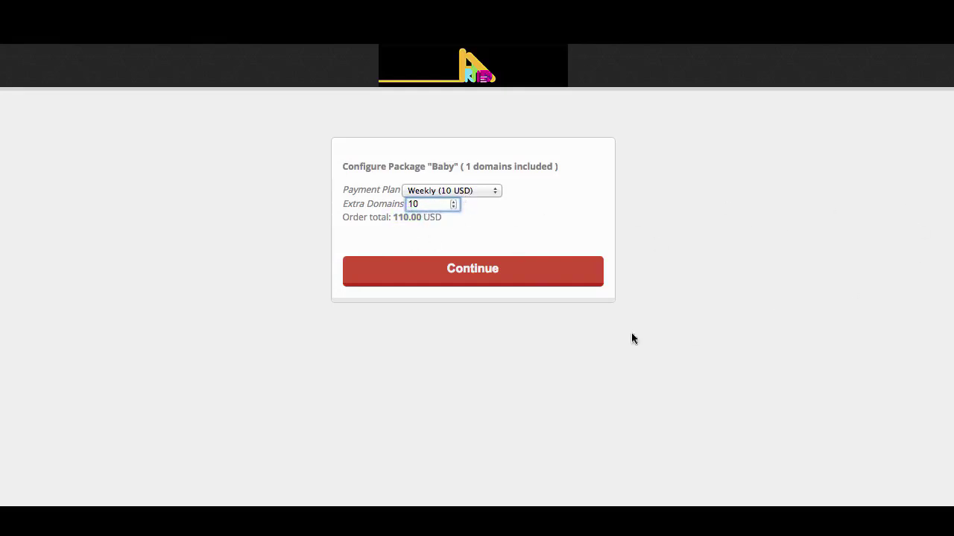
Continue to the order summary, highlight its e-mail address and proceed to checkout.
click(464, 273)
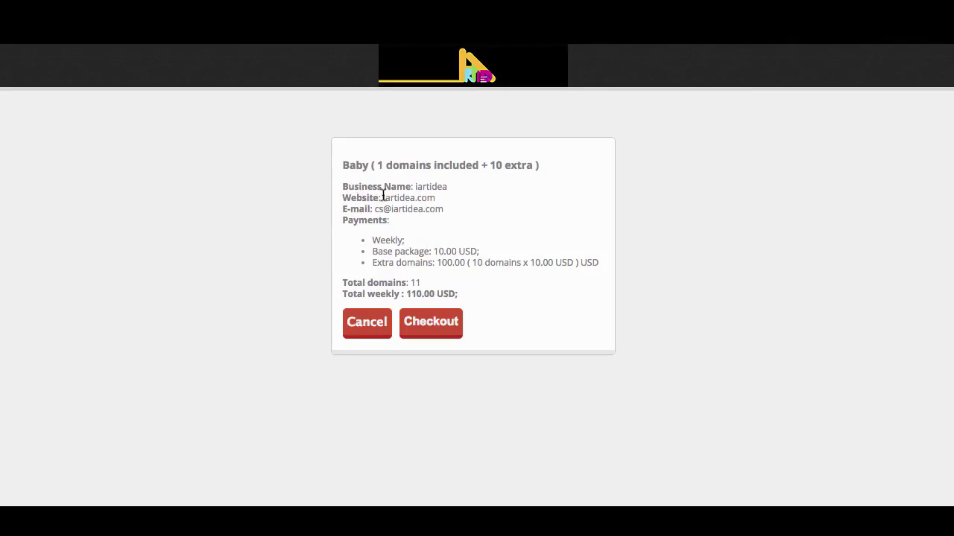
drag(445, 211, 373, 210)
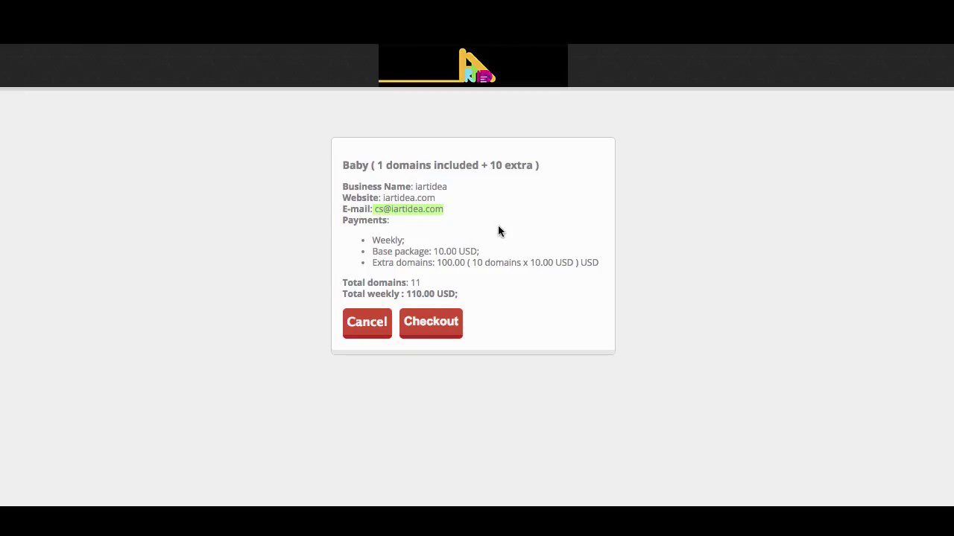
click(434, 328)
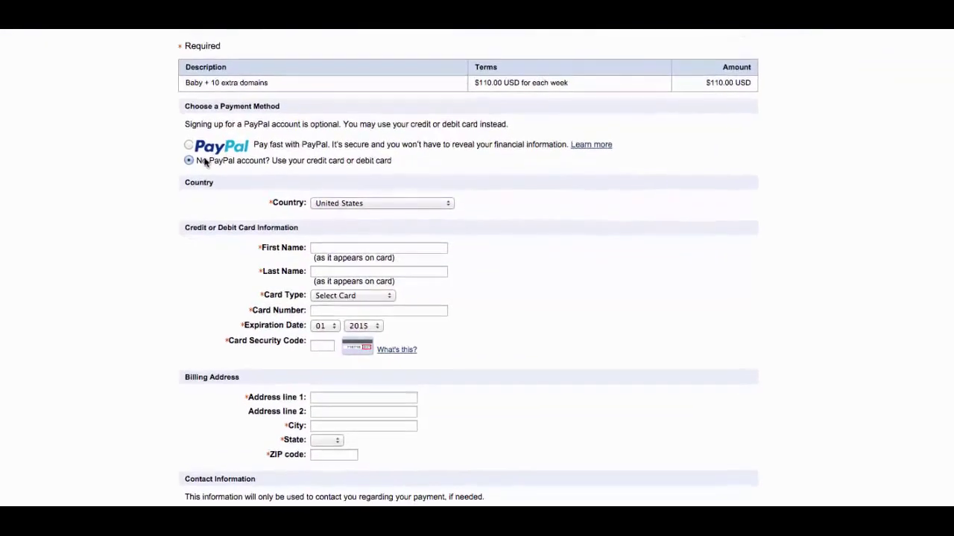
Compare the PayPal login option with the credit or debit card option and look through the card payment form.
click(211, 162)
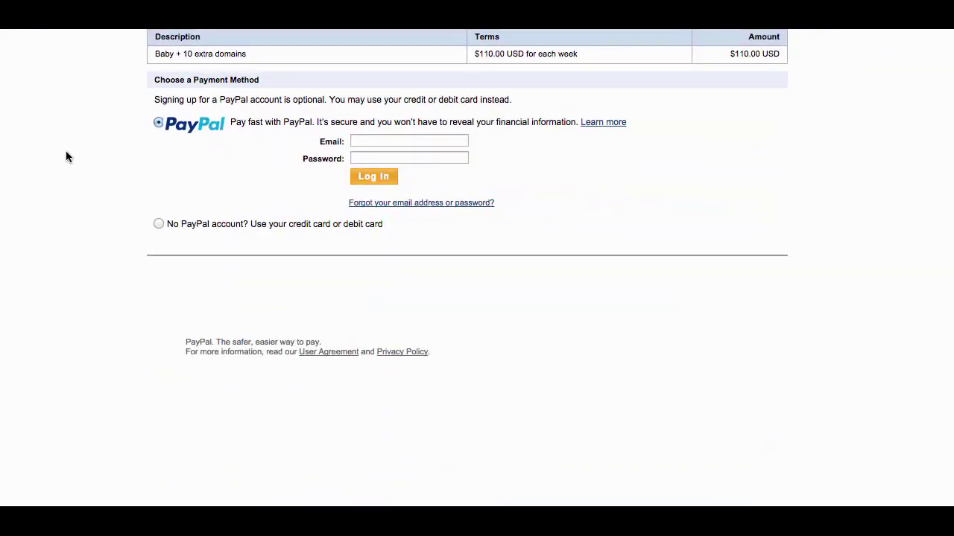
click(161, 225)
scroll(72, 178, down, 5)
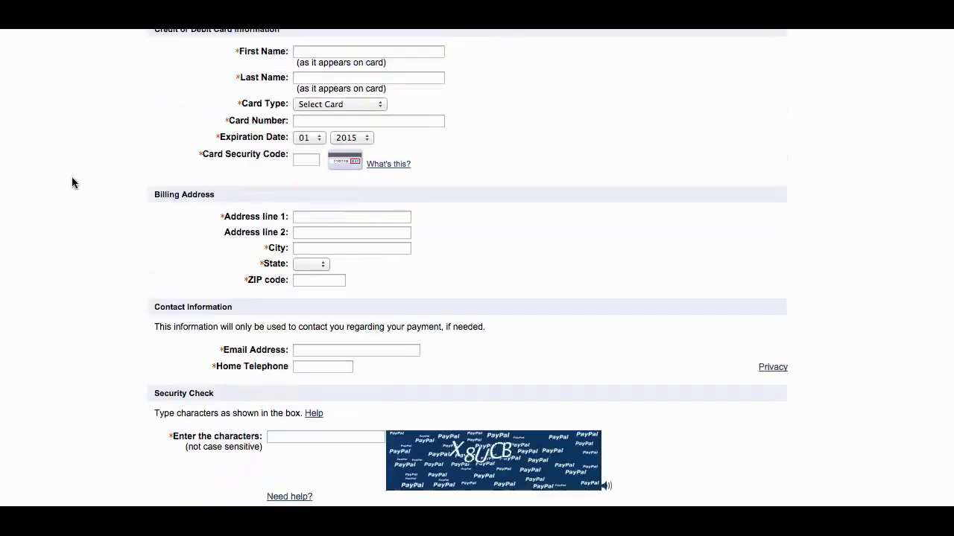
scroll(73, 179, down, 1)
scroll(72, 179, up, 4)
scroll(71, 181, up, 2)
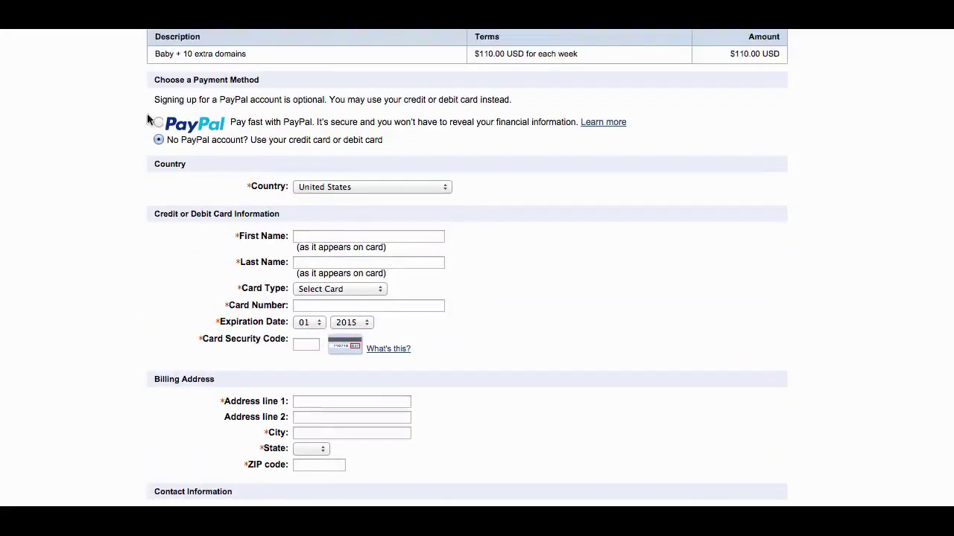
Examine the order's package description and weekly payment terms on the payment page.
triple_click(157, 58)
click(203, 58)
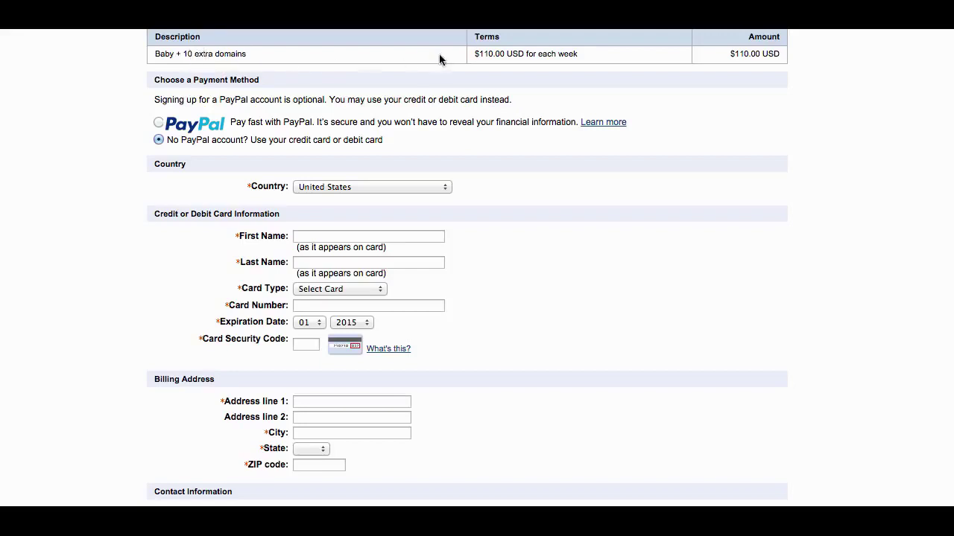
drag(478, 53, 585, 58)
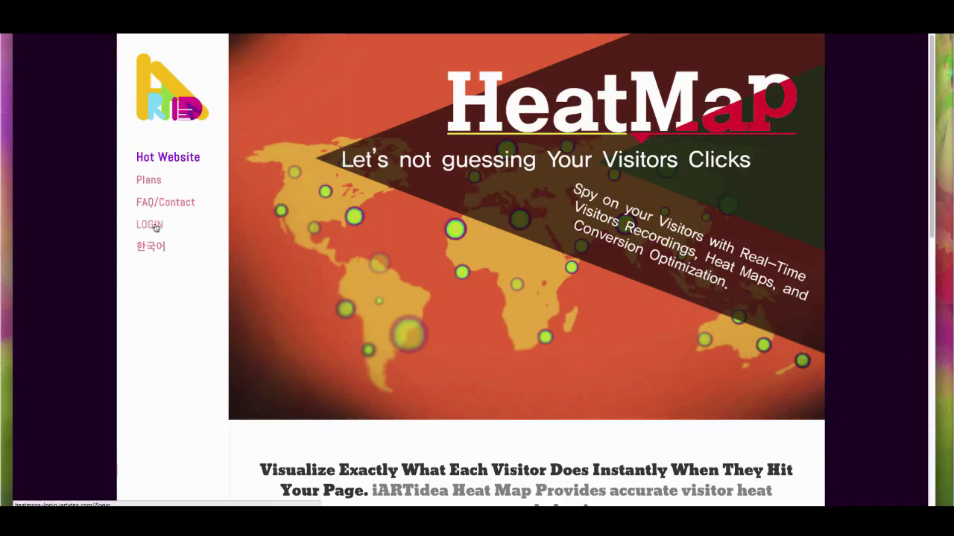
Open the HeatMap login page and log in with the account e-mail and password.
click(154, 226)
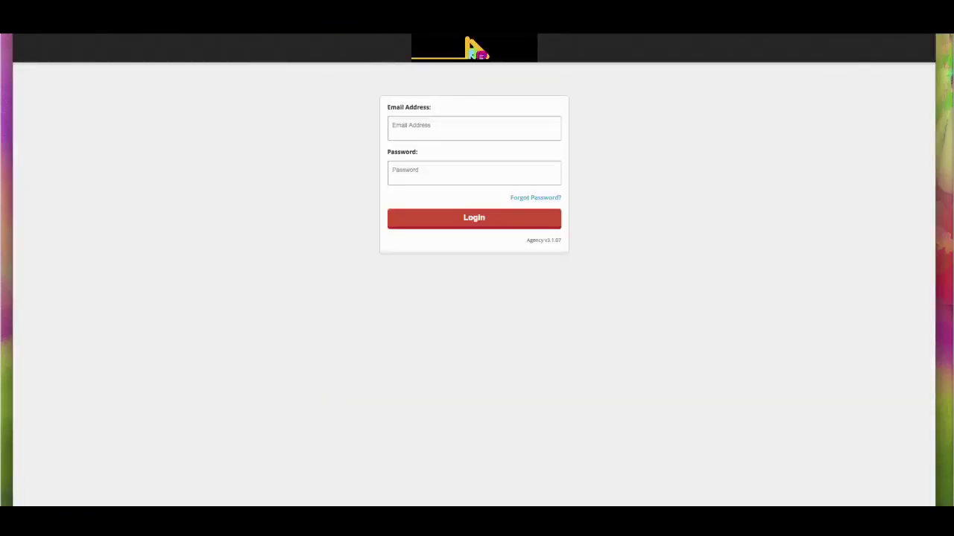
click(429, 124)
text(cs@)
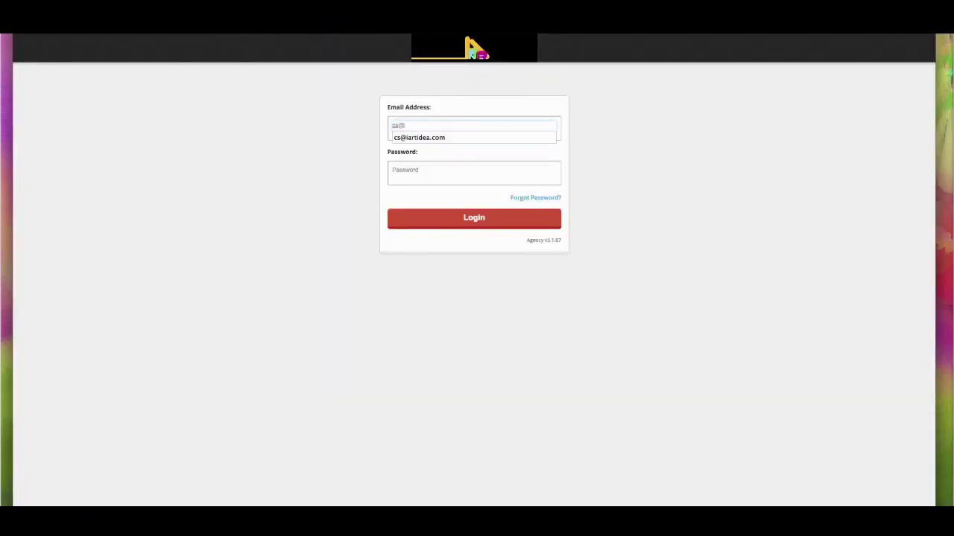
key(Down)
key(Tab)
text(•)
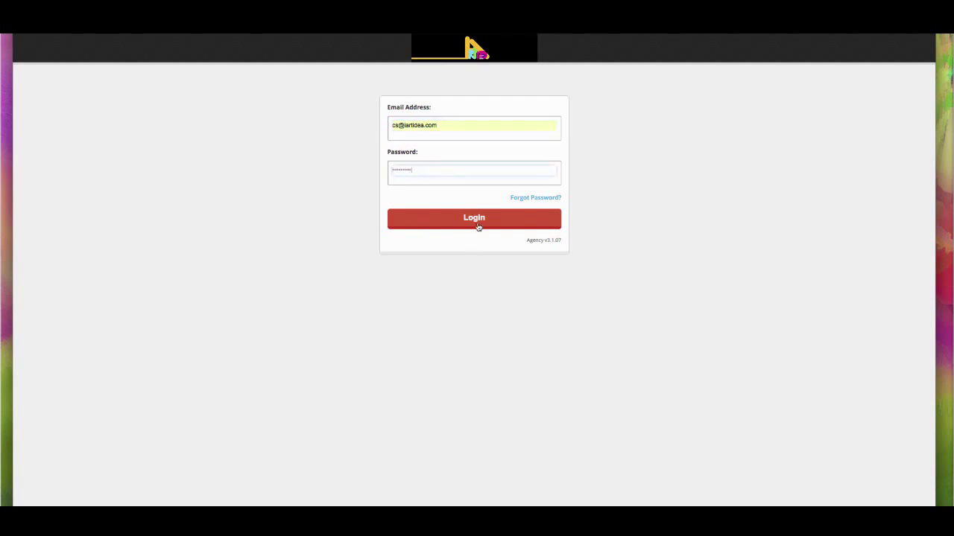
click(493, 220)
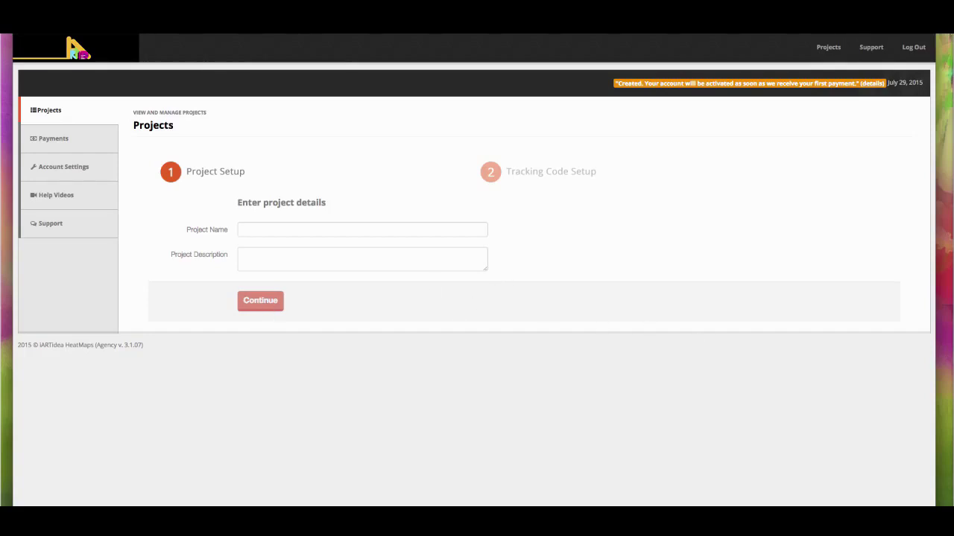
Look over the account's Payments page and its Account Settings page.
click(56, 141)
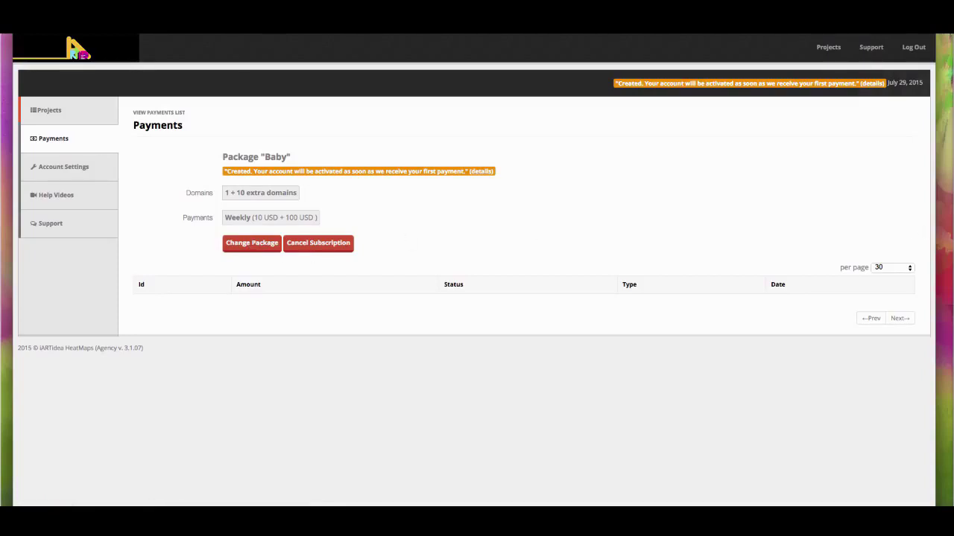
click(63, 172)
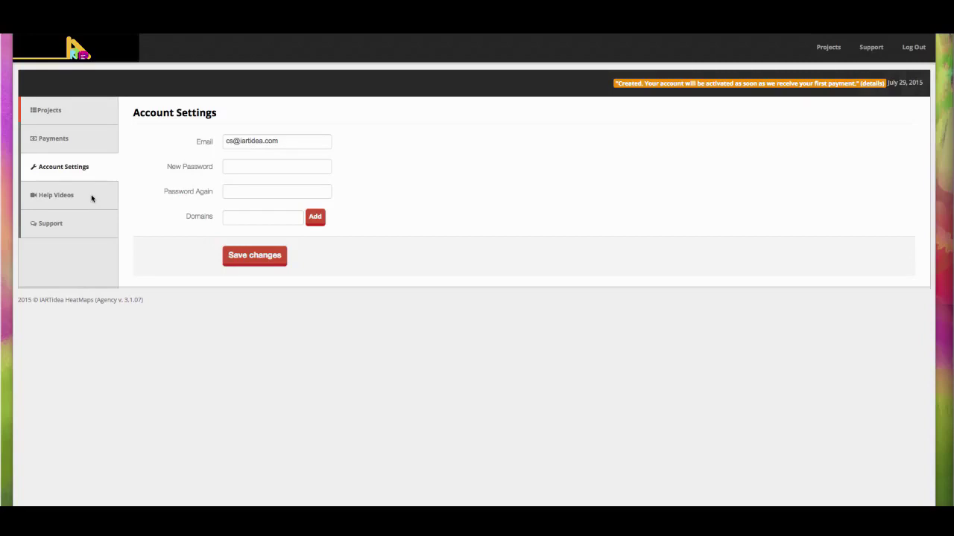
Open the support page and examine its Contact Us form.
click(53, 228)
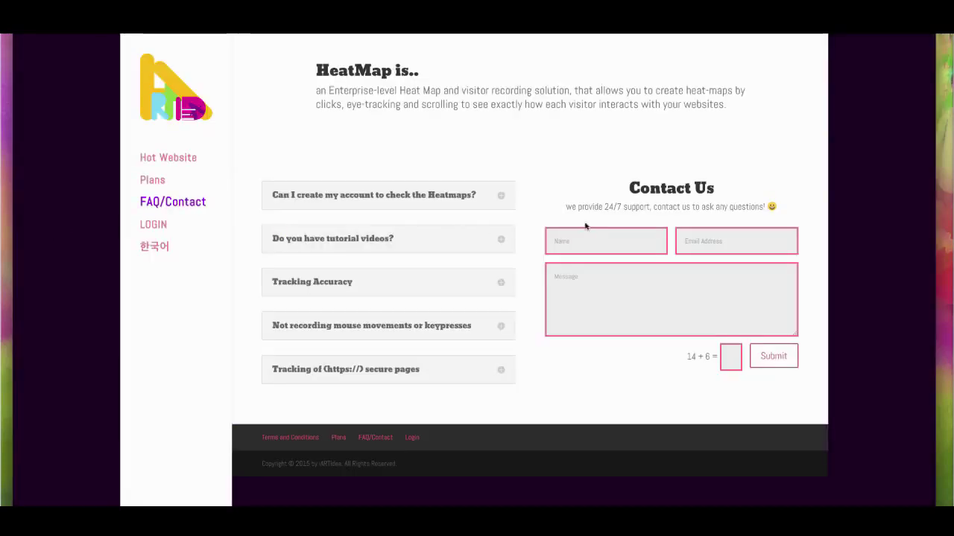
scroll(599, 238, down, 1)
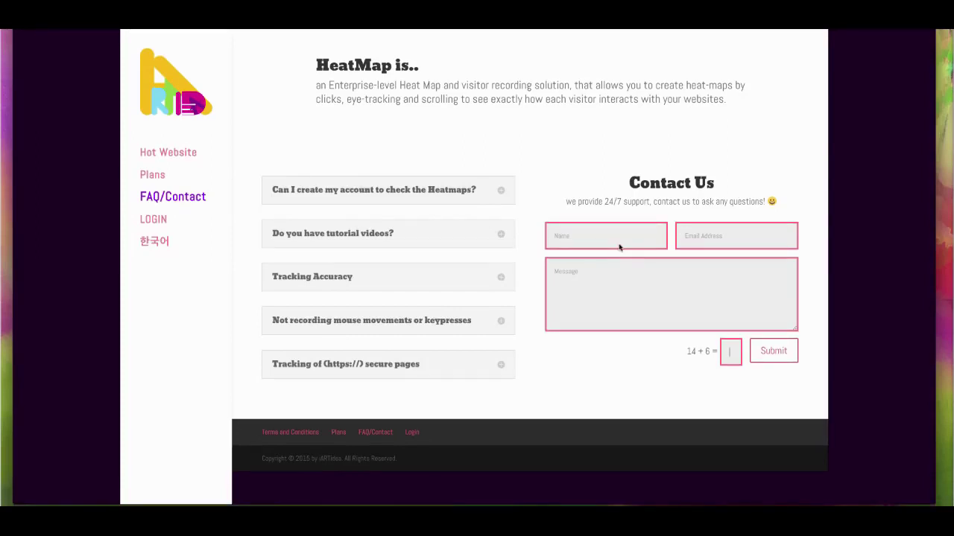
click(585, 293)
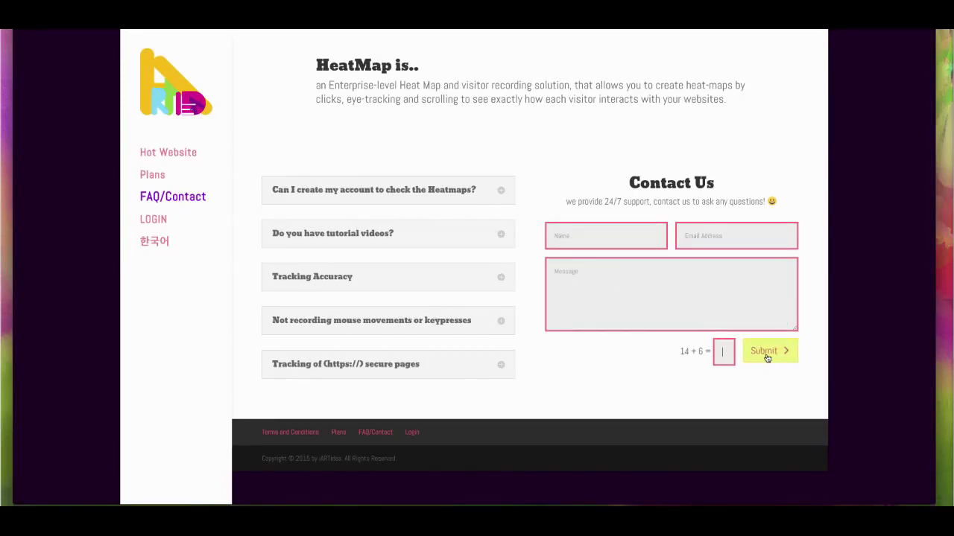